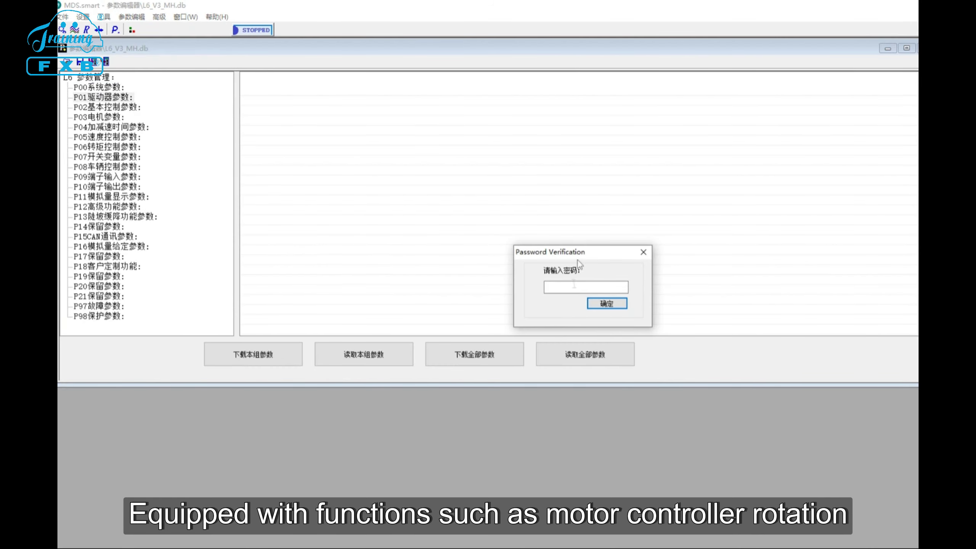
# Unlock the parameter editor with the password and show the P02 basic control parameters.
pyautogui.click(568, 289)
pyautogui.press('Return')
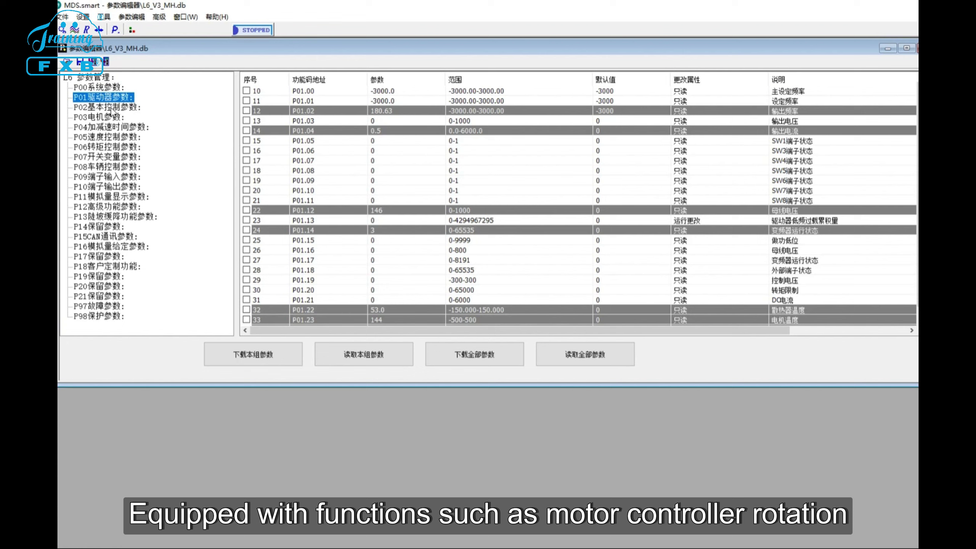
pyautogui.click(107, 108)
# Set P02.01 to '1: 模拟量给定' (analog reference) and download it to the controller.
pyautogui.doubleClick(382, 100)
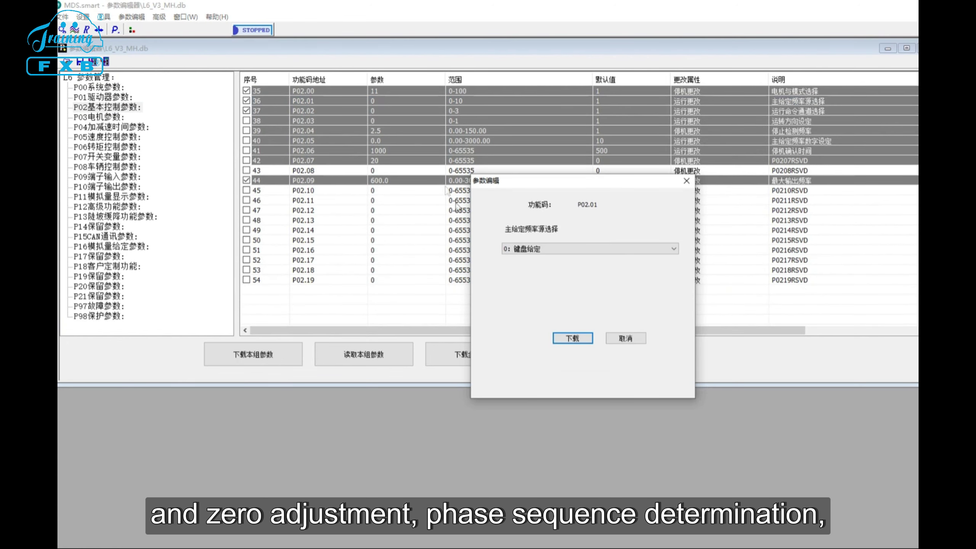
pyautogui.click(674, 249)
pyautogui.click(589, 266)
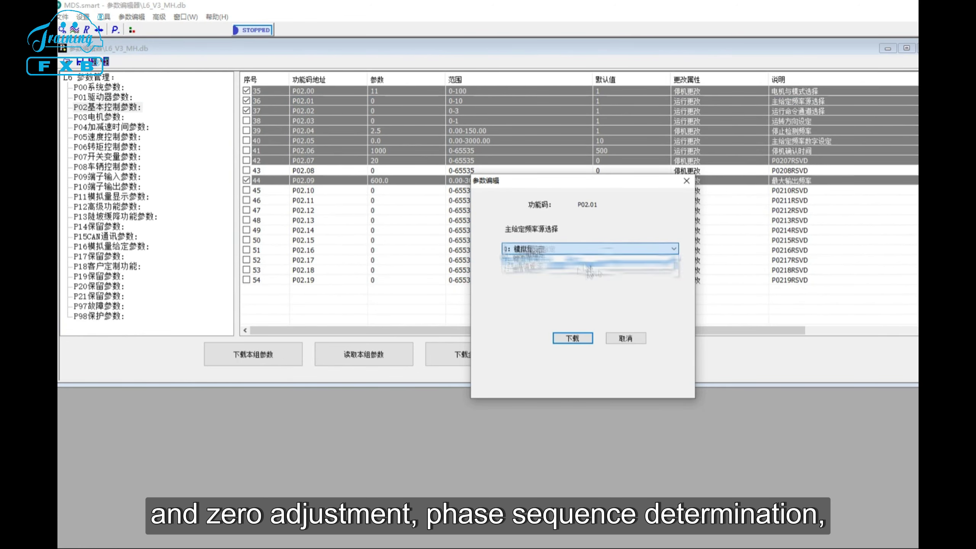
pyautogui.click(573, 338)
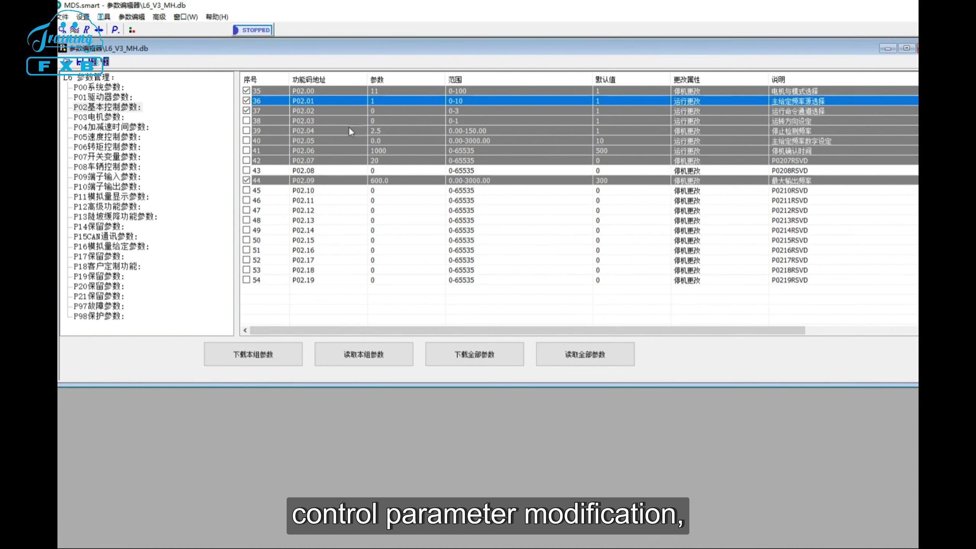
# Inspect P02.02's command channel options and cancel, leaving it unchanged.
pyautogui.doubleClick(385, 111)
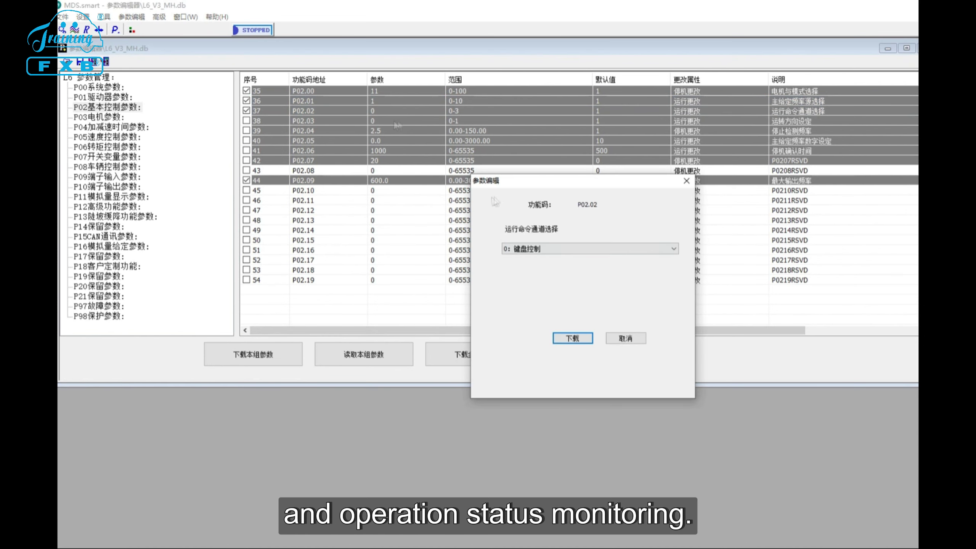
pyautogui.click(656, 248)
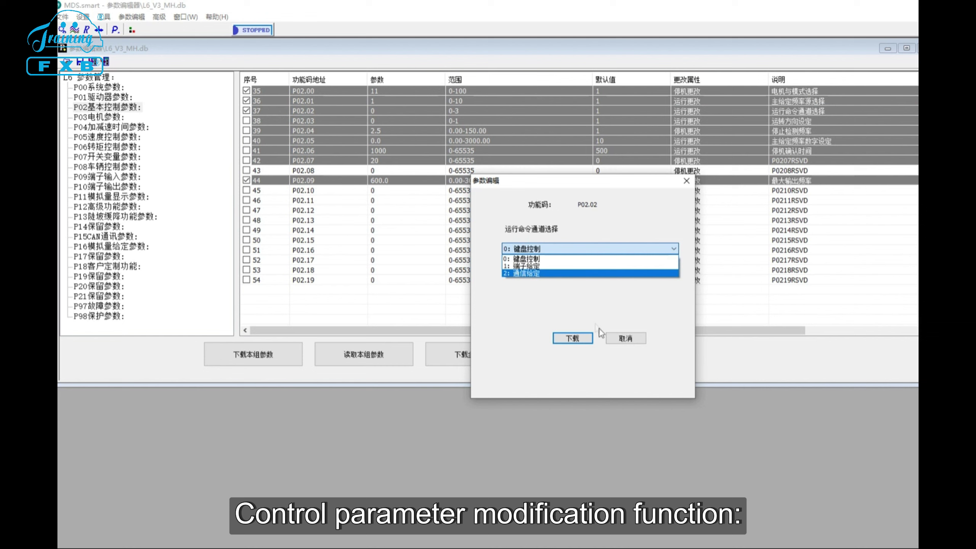
pyautogui.click(587, 329)
pyautogui.click(624, 338)
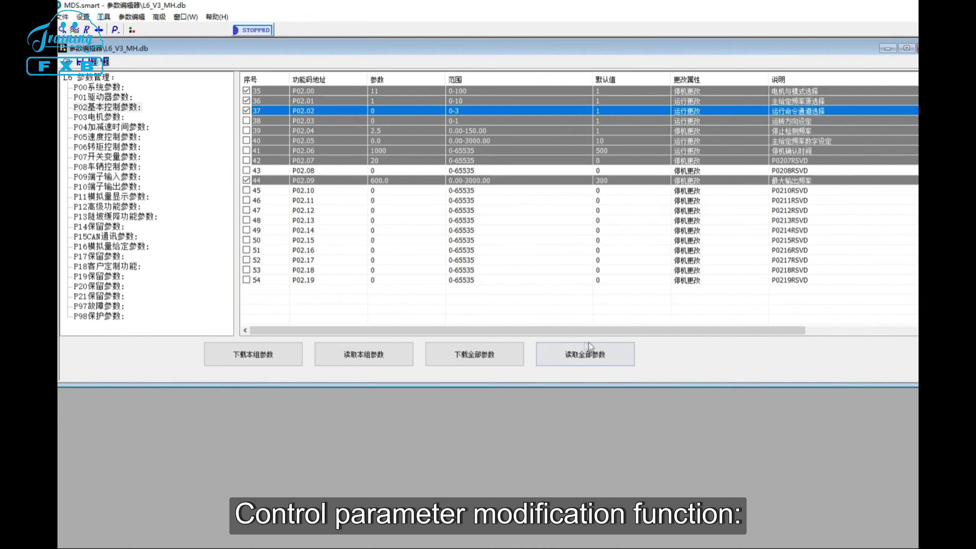
# Show the P03 motor parameter group and read it back from the controller.
pyautogui.click(99, 117)
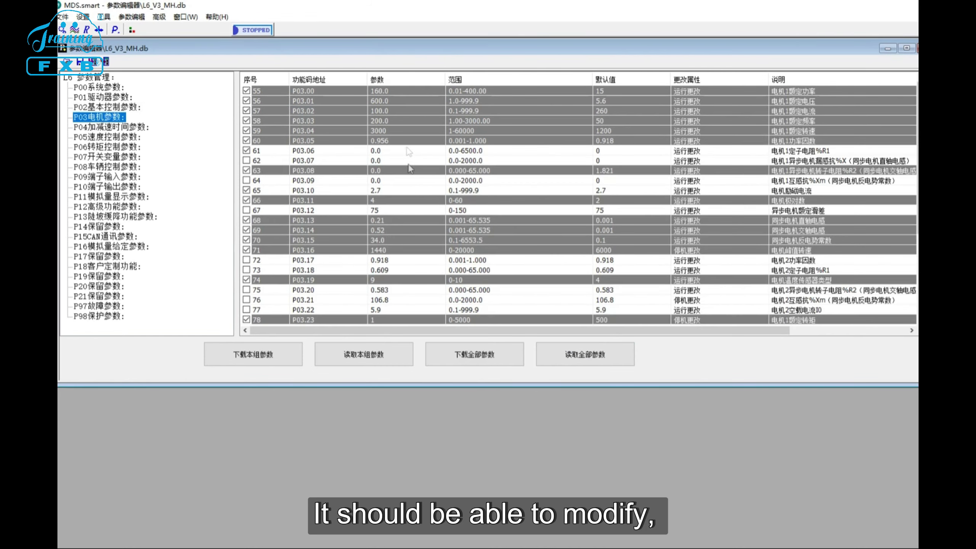
pyautogui.scroll(-3, 412, 217)
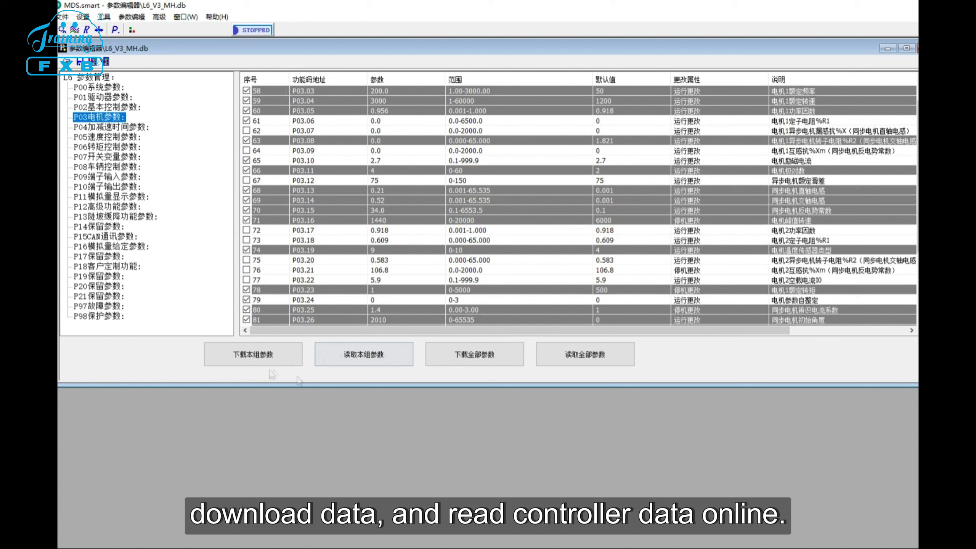
pyautogui.click(363, 354)
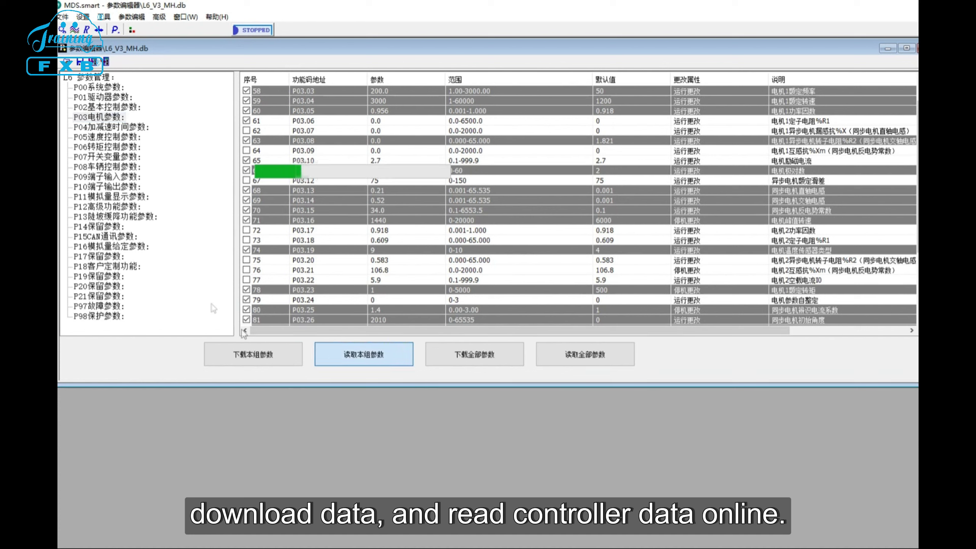